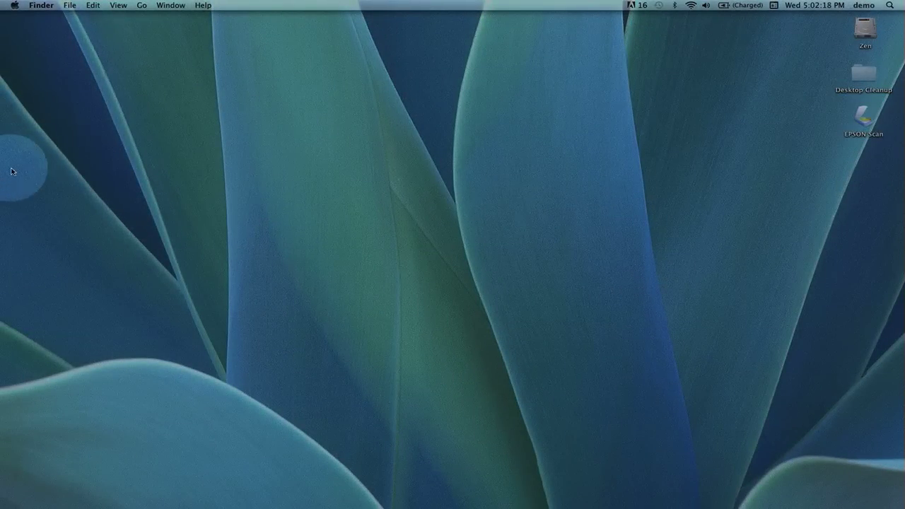
Launch EPSON Scan and switch the scan mode to Full Auto Mode, accepting the loss of the current preview image
{"action": "double_click", "coordinate": [864, 119]}
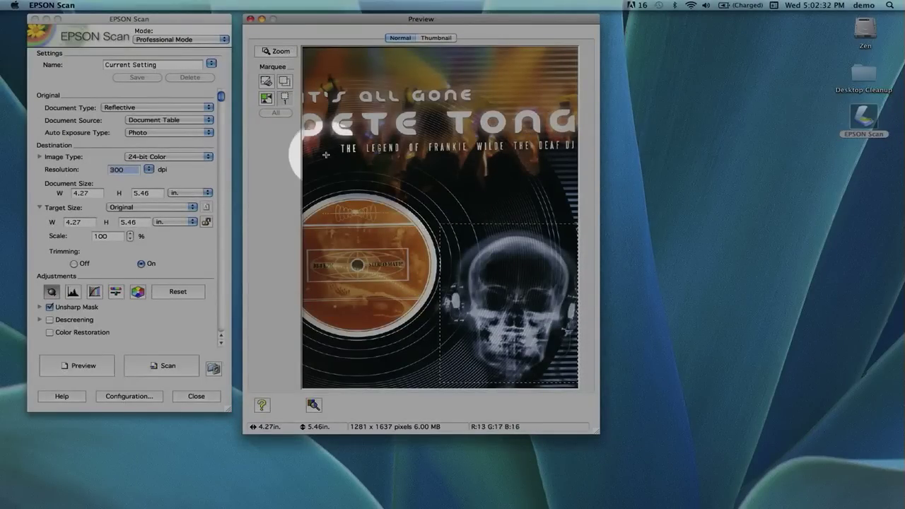
{"action": "left_click", "coordinate": [216, 49]}
{"action": "left_click", "coordinate": [217, 43]}
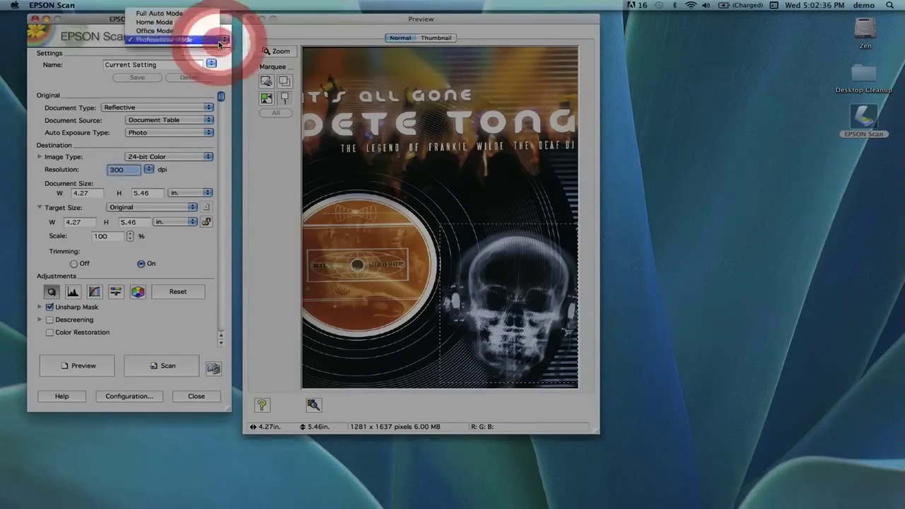
{"action": "left_click", "coordinate": [176, 13]}
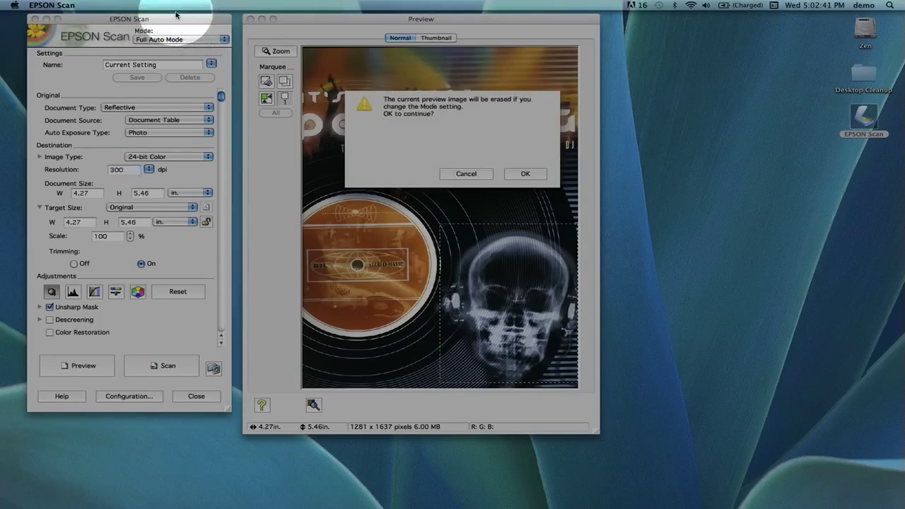
{"action": "left_click", "coordinate": [525, 173]}
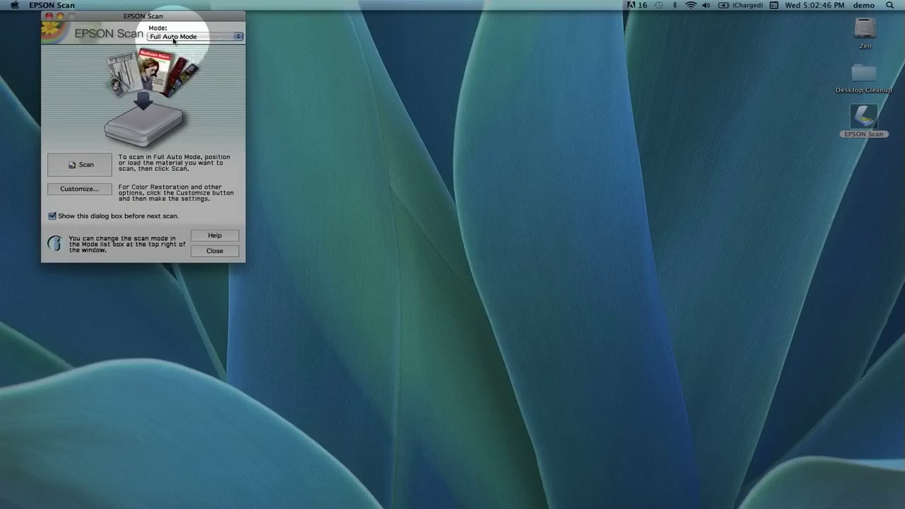
Switch the scan mode to Professional Mode
{"action": "left_click", "coordinate": [237, 37]}
{"action": "left_click", "coordinate": [207, 62]}
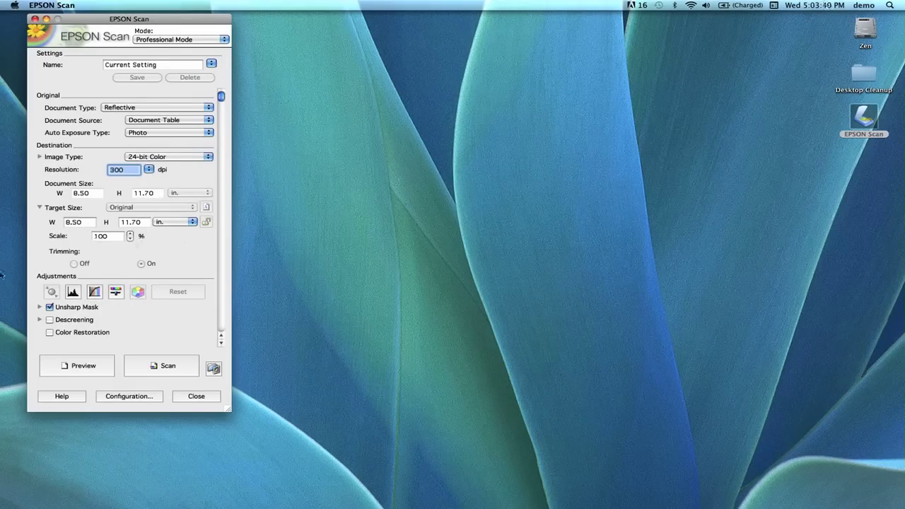
{"action": "mouse_move", "coordinate": [2, 276]}
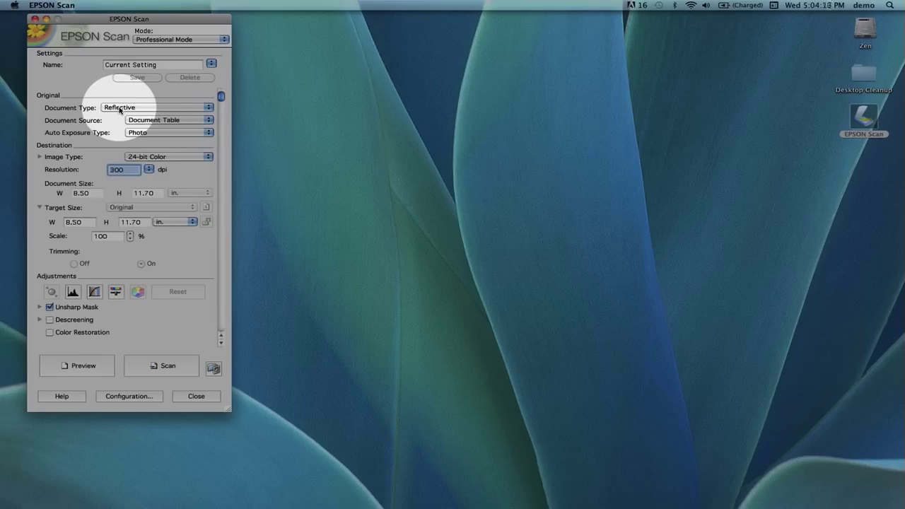
Set the original to the Reflective document type, Document Table source and Photo auto exposure type
{"action": "left_click", "coordinate": [145, 107]}
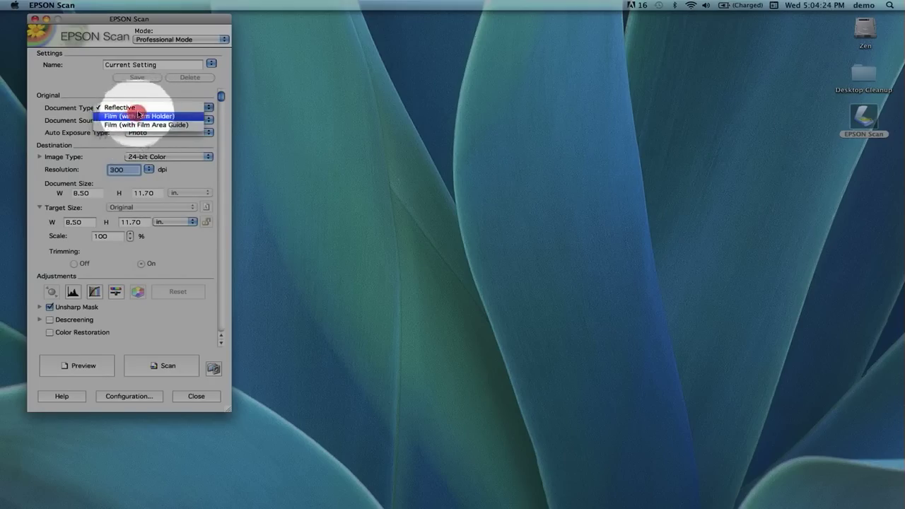
{"action": "left_click", "coordinate": [141, 109]}
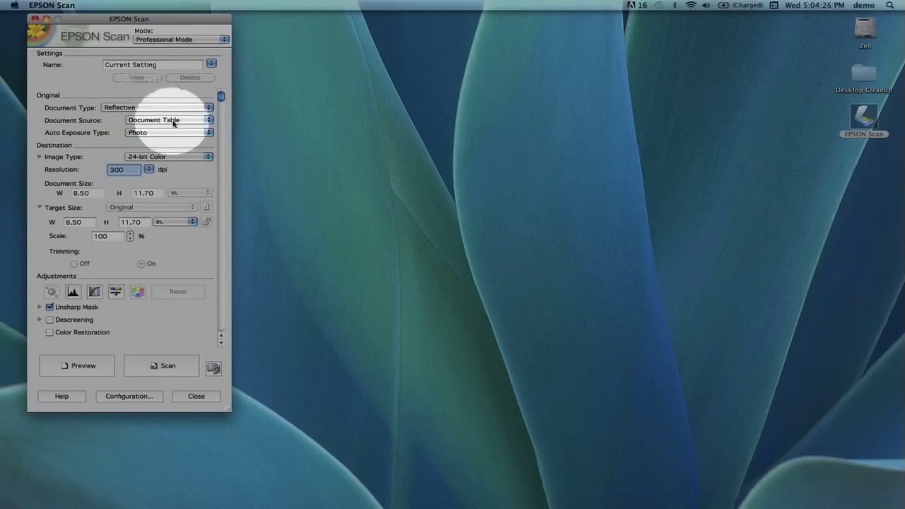
{"action": "left_click", "coordinate": [178, 120]}
{"action": "left_click", "coordinate": [178, 120]}
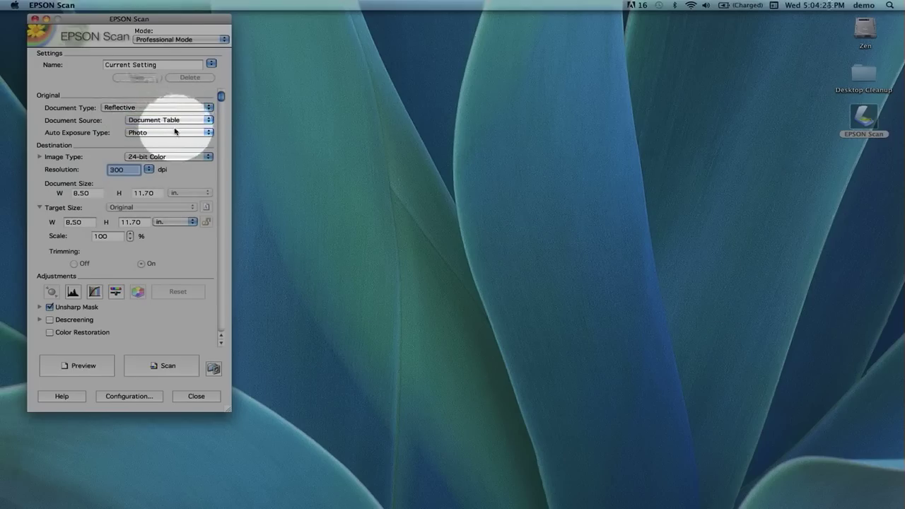
{"action": "left_click", "coordinate": [159, 133]}
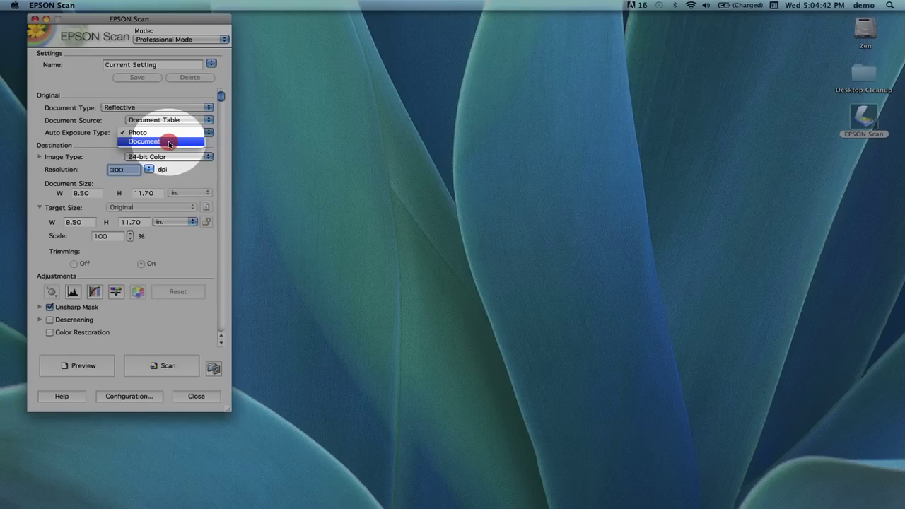
{"action": "left_click_drag", "start_coordinate": [169, 144], "coordinate": [169, 133]}
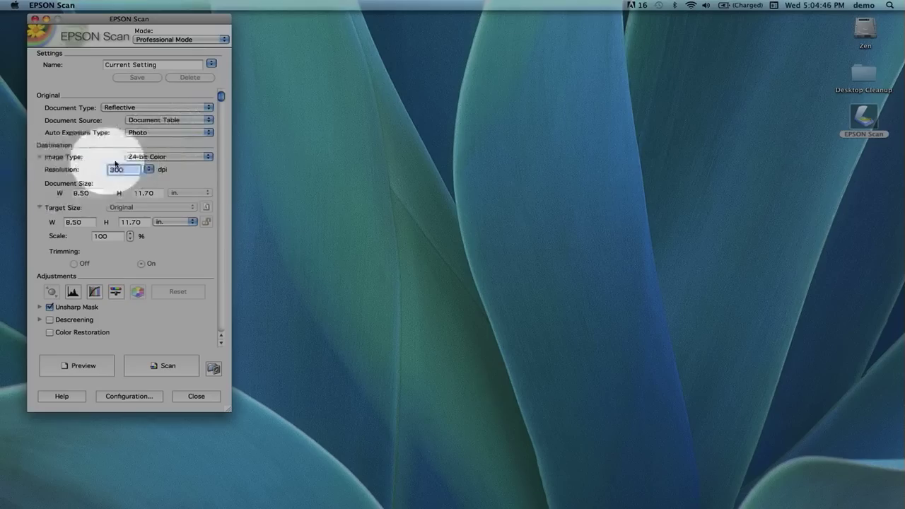
Review the available image types and select 24-bit Color for the scan
{"action": "left_click", "coordinate": [167, 158]}
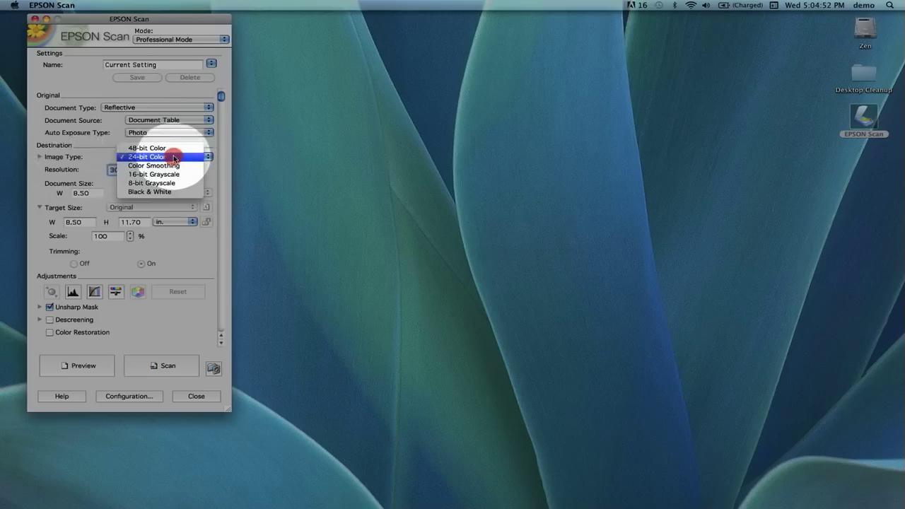
{"action": "left_click", "coordinate": [171, 157]}
{"action": "left_click", "coordinate": [175, 157]}
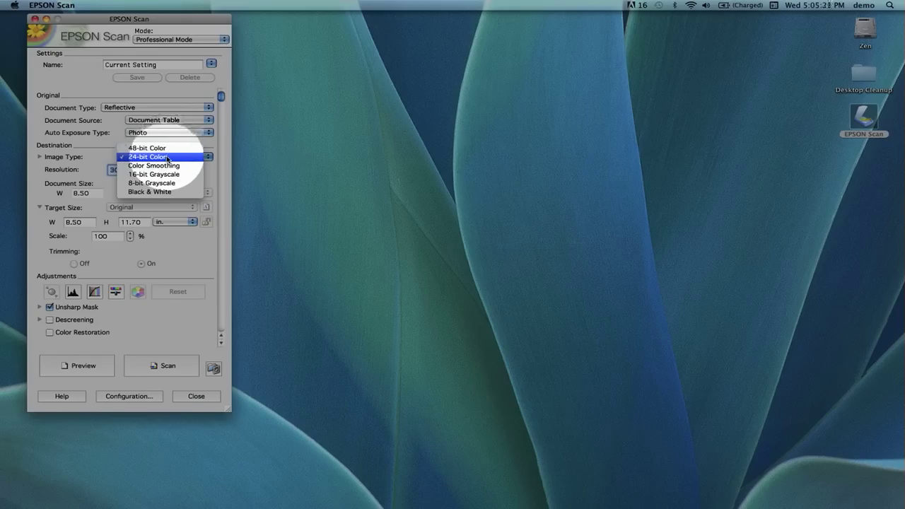
{"action": "left_click", "coordinate": [168, 157]}
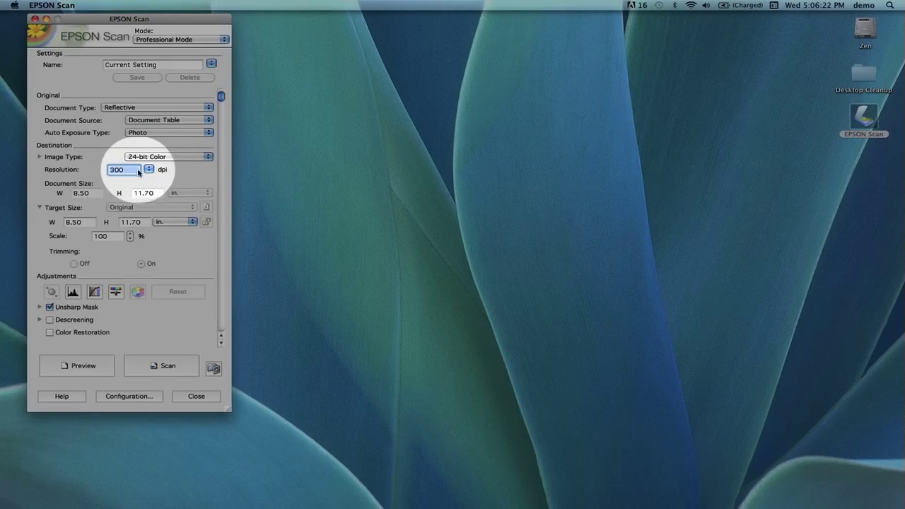
Review the preset resolutions and select 300 dpi for the scan
{"action": "double_click", "coordinate": [123, 172]}
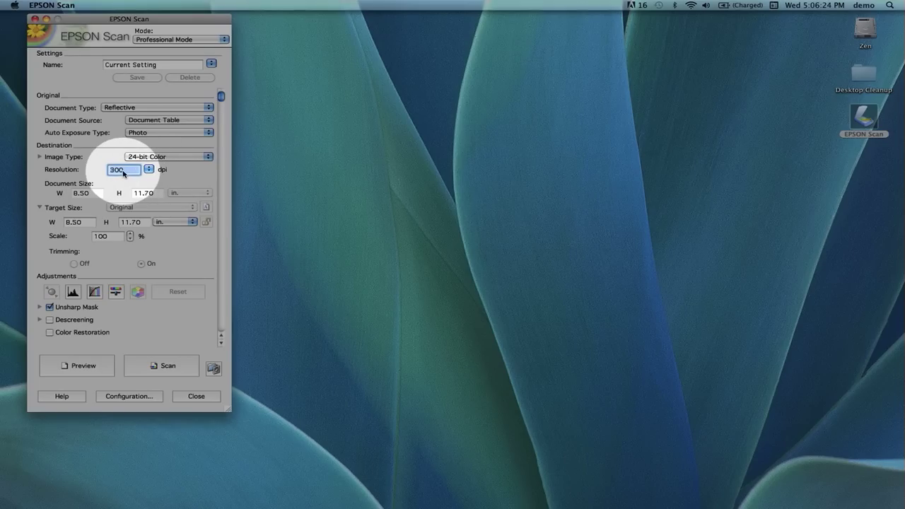
{"action": "left_click", "coordinate": [148, 169]}
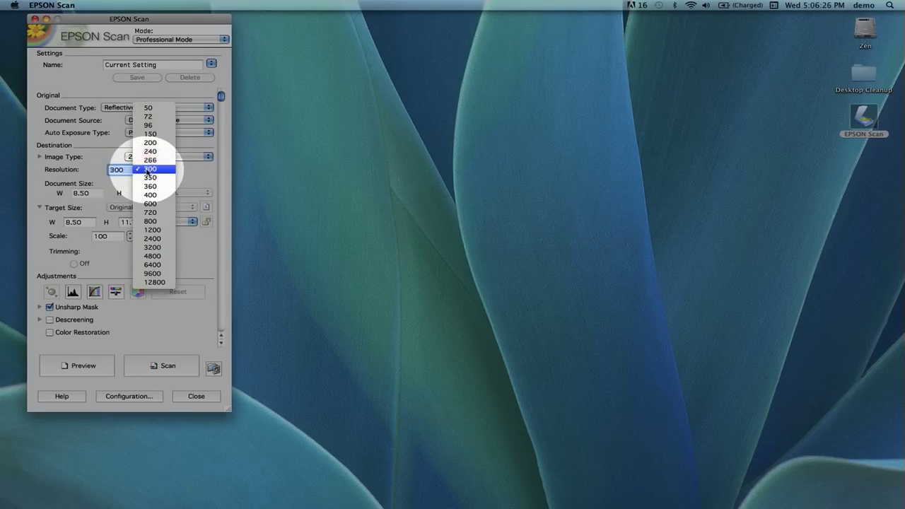
{"action": "left_click", "coordinate": [177, 171]}
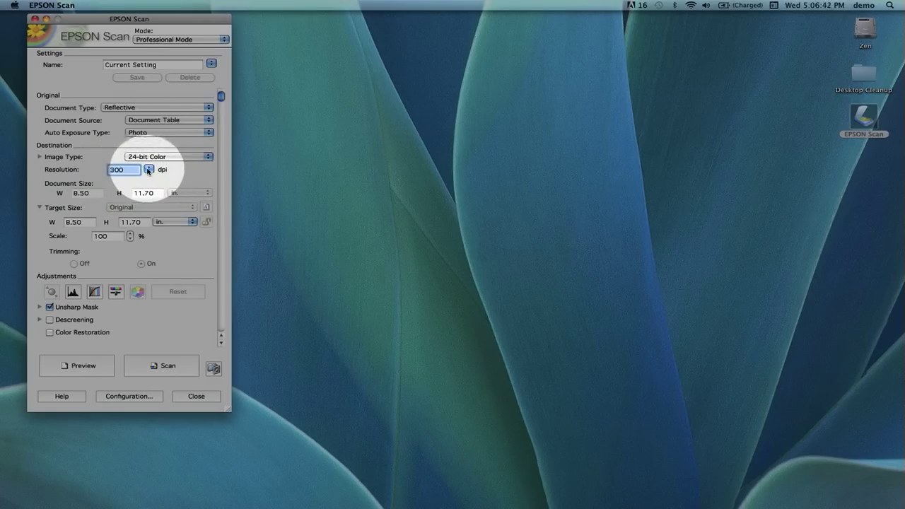
{"action": "left_click", "coordinate": [148, 169]}
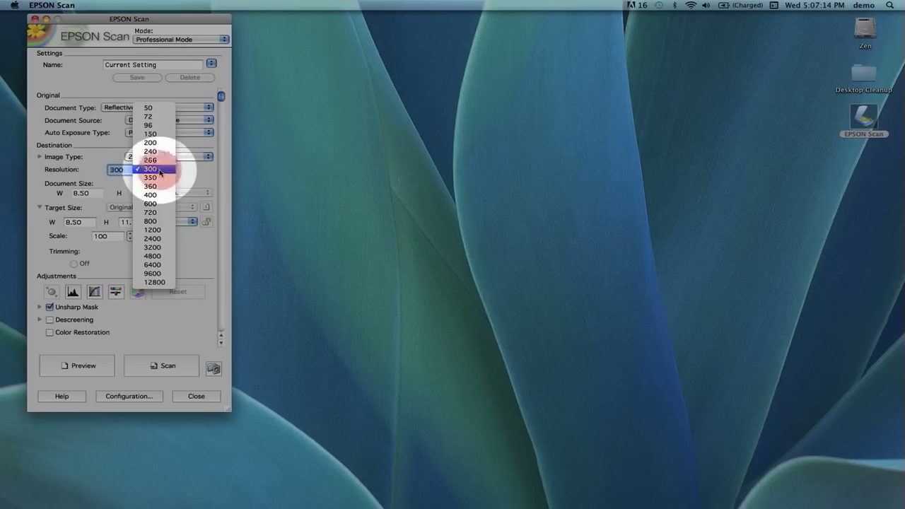
{"action": "left_click", "coordinate": [159, 170]}
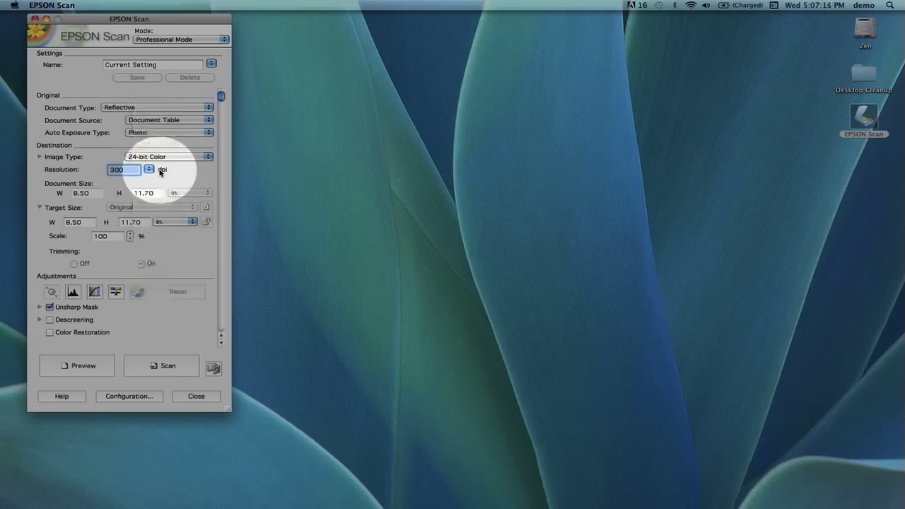
Collapse the target size settings and run a preview scan of the document on the scanner bed
{"action": "left_click", "coordinate": [40, 210]}
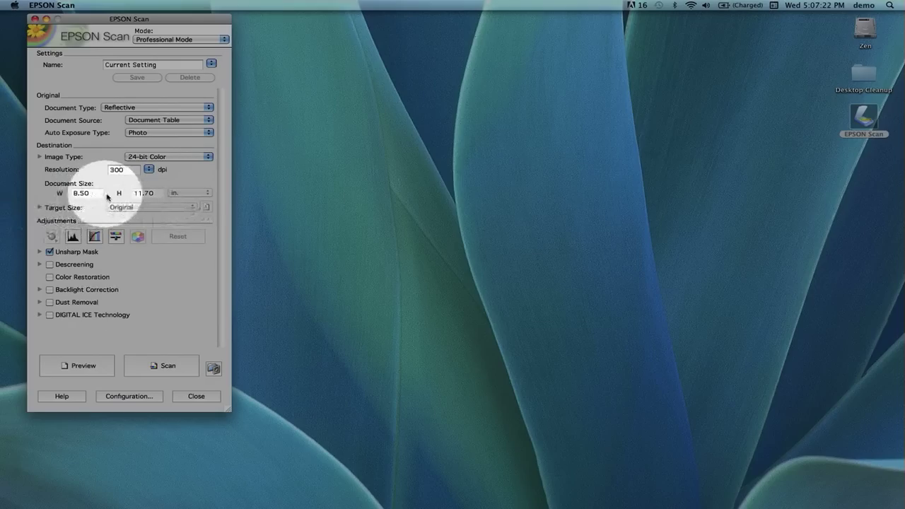
{"action": "left_click", "coordinate": [78, 366]}
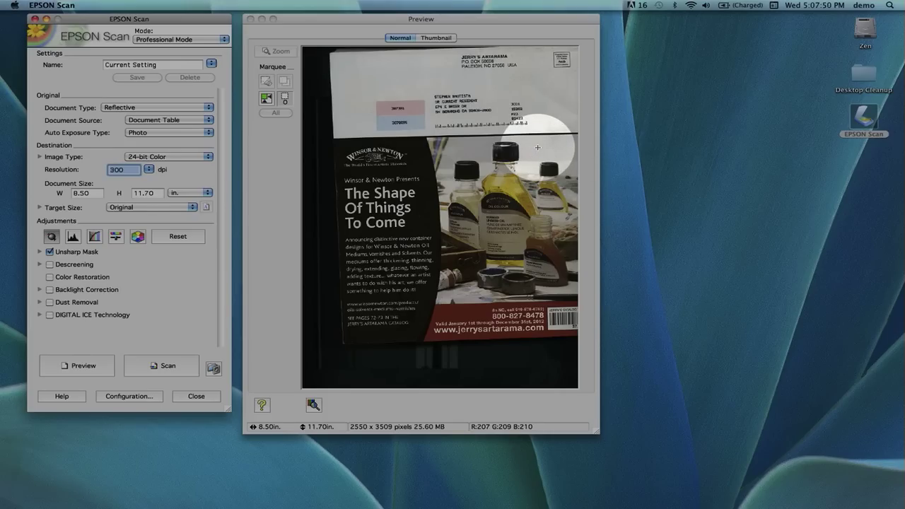
Draw a marquee around the bottles photo in the preview and adjust its edges to about 4.03 × 5.44 in
{"action": "left_click_drag", "start_coordinate": [543, 151], "coordinate": [452, 274]}
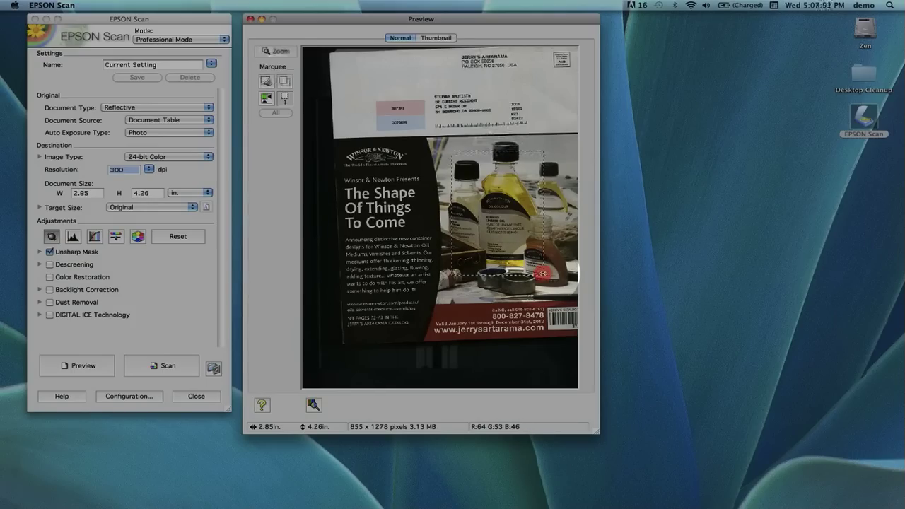
{"action": "mouse_move", "coordinate": [543, 274]}
{"action": "left_mouse_down"}
{"action": "mouse_move", "coordinate": [576, 301]}
{"action": "mouse_move", "coordinate": [536, 291]}
{"action": "left_mouse_up"}
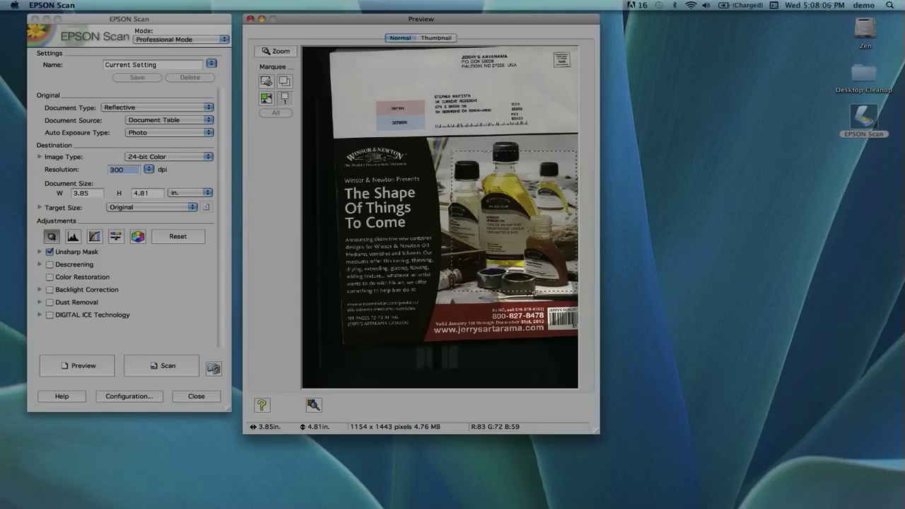
{"action": "left_click", "coordinate": [516, 171]}
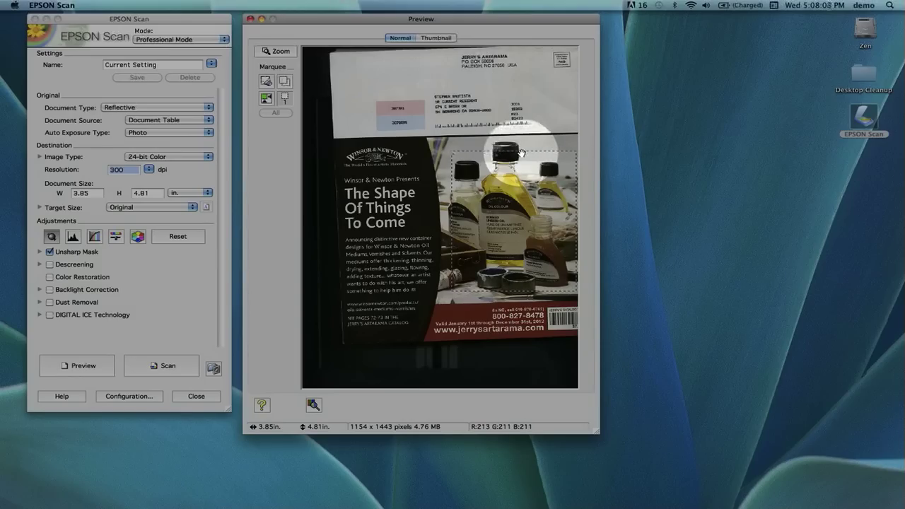
{"action": "left_click_drag", "start_coordinate": [519, 151], "coordinate": [517, 140]}
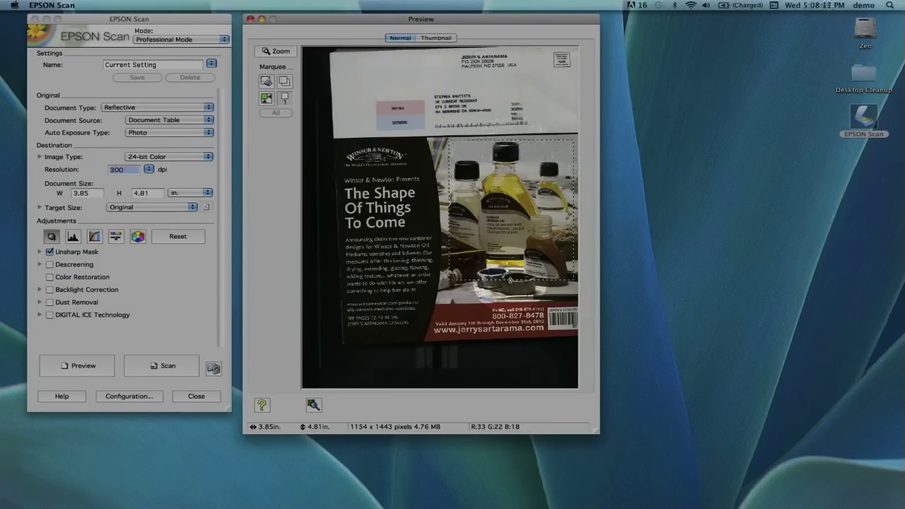
{"action": "left_click_drag", "start_coordinate": [508, 281], "coordinate": [509, 296]}
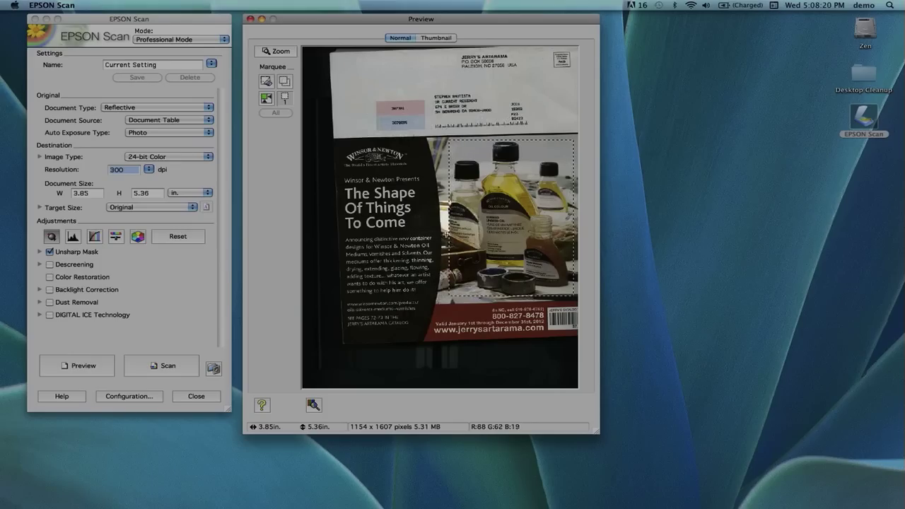
{"action": "left_click_drag", "start_coordinate": [450, 235], "coordinate": [444, 236]}
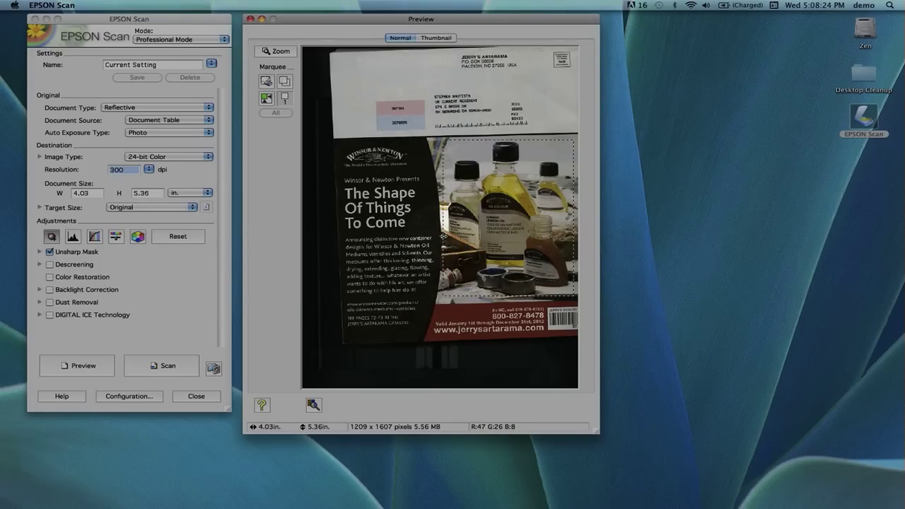
{"action": "left_click_drag", "start_coordinate": [537, 156], "coordinate": [541, 136]}
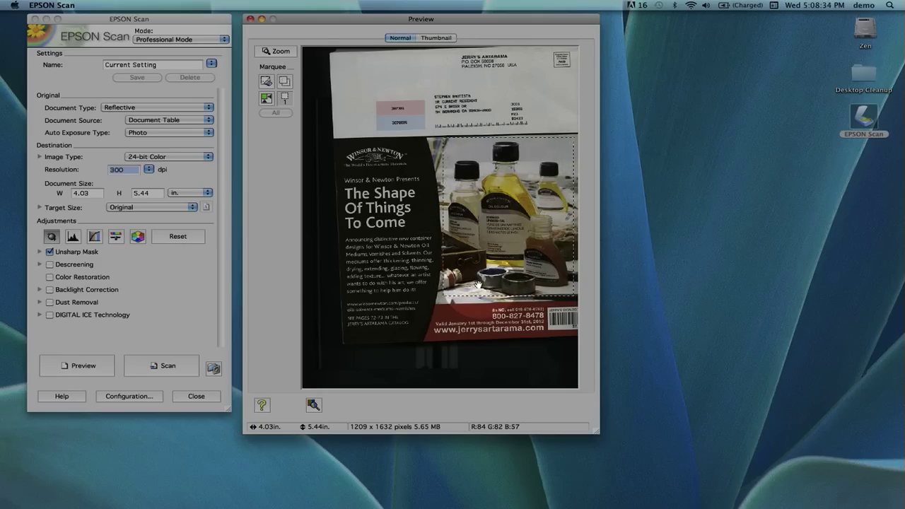
{"action": "left_click_drag", "start_coordinate": [593, 202], "coordinate": [625, 257]}
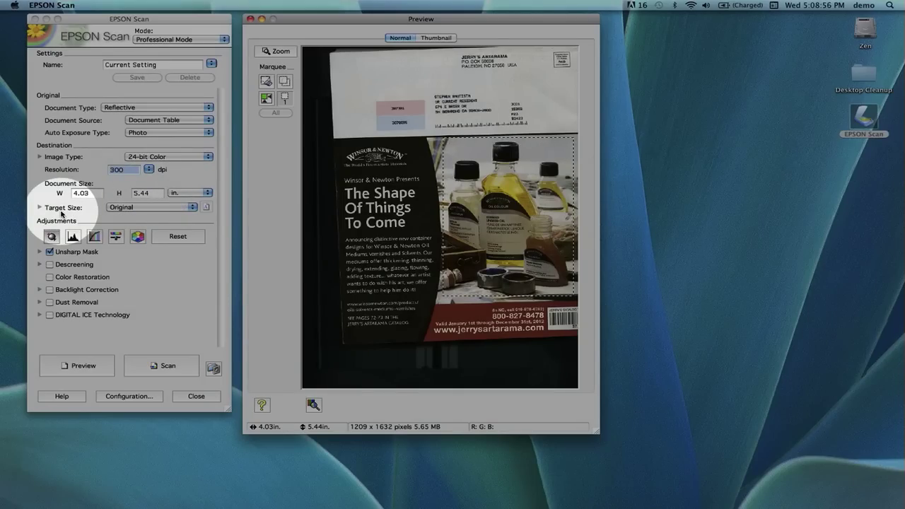
Expand the target size settings and set the output scale of the selected area to 200%
{"action": "left_click", "coordinate": [40, 208]}
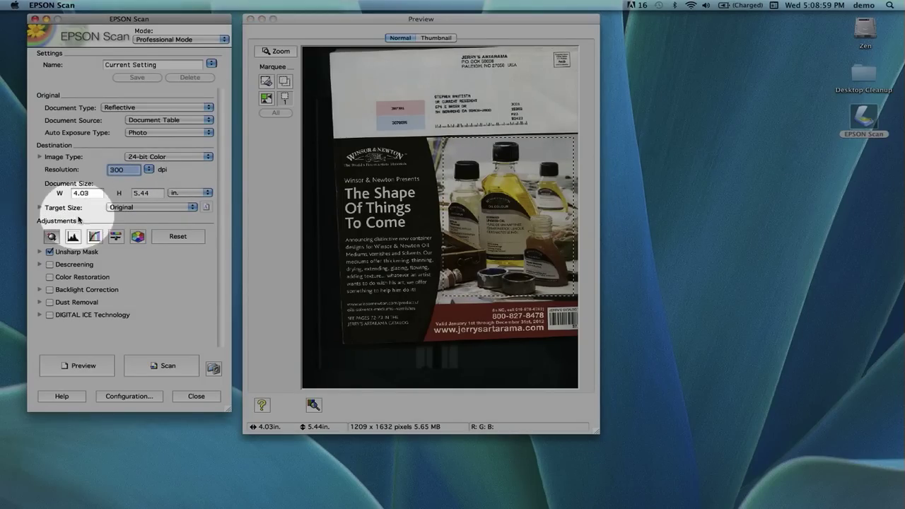
{"action": "left_click", "coordinate": [40, 208]}
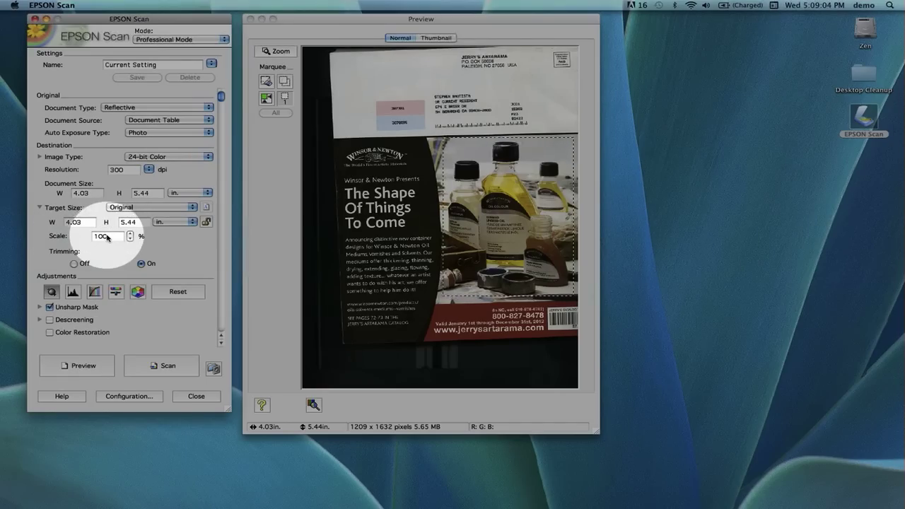
{"action": "left_click_drag", "start_coordinate": [121, 237], "coordinate": [96, 238]}
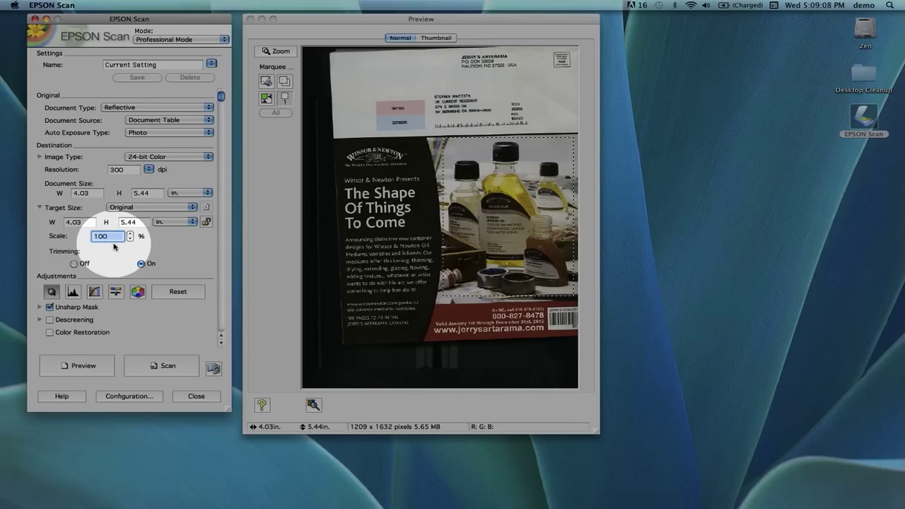
{"action": "type", "text": "200"}
{"action": "key", "text": "Tab"}
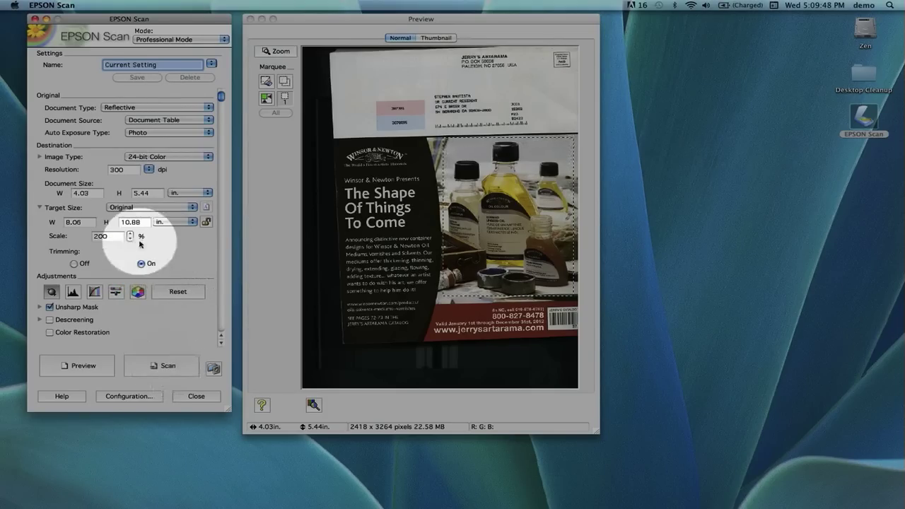
Set the output scale of the selected area back to 100%
{"action": "left_click_drag", "start_coordinate": [124, 238], "coordinate": [87, 238]}
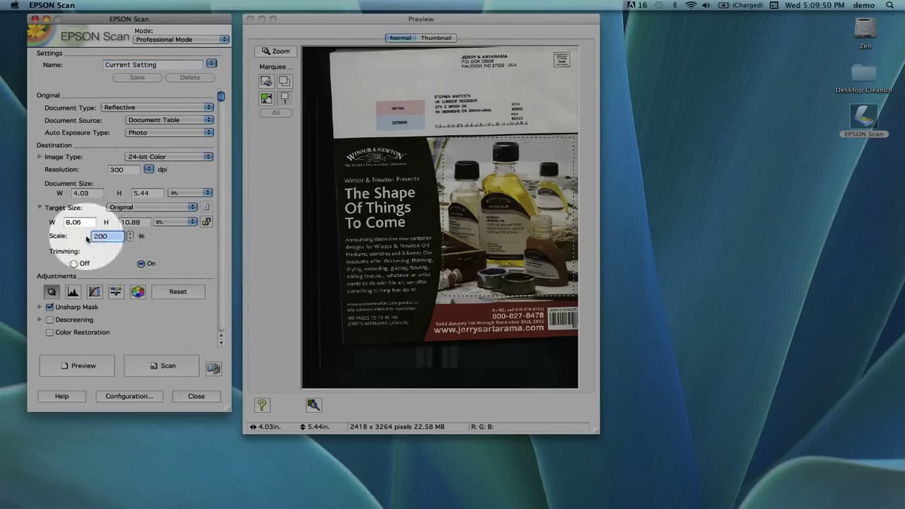
{"action": "type", "text": "1"}
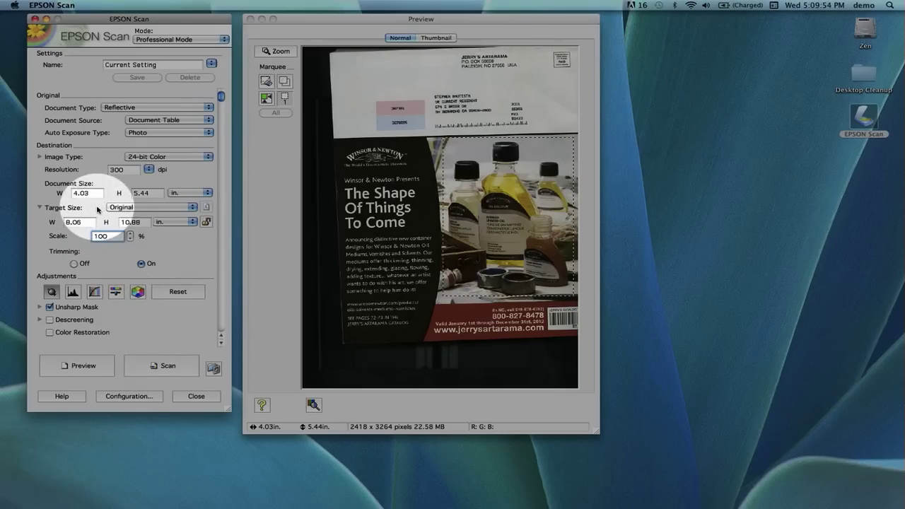
{"action": "key", "text": "Tab"}
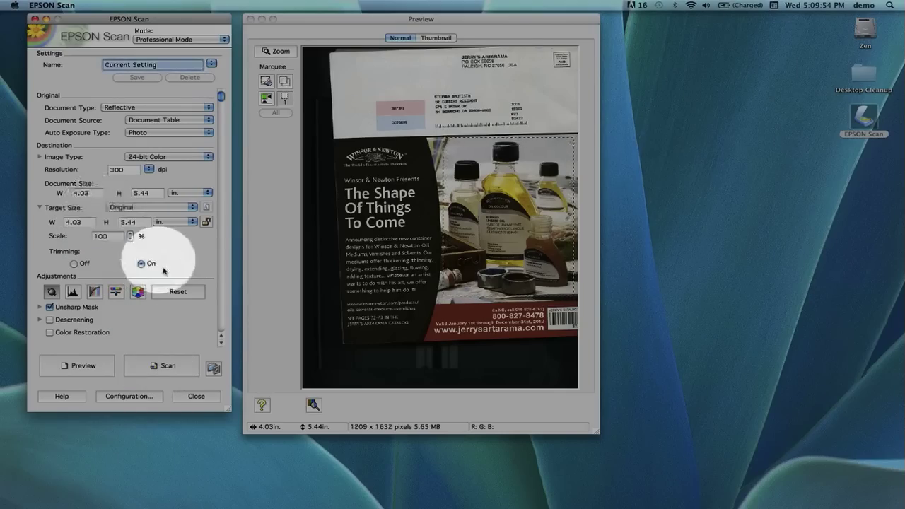
Start the scan and, after trying the Pictures and Documents locations, set the save location to the other folder, Desktop
{"action": "left_click", "coordinate": [162, 366]}
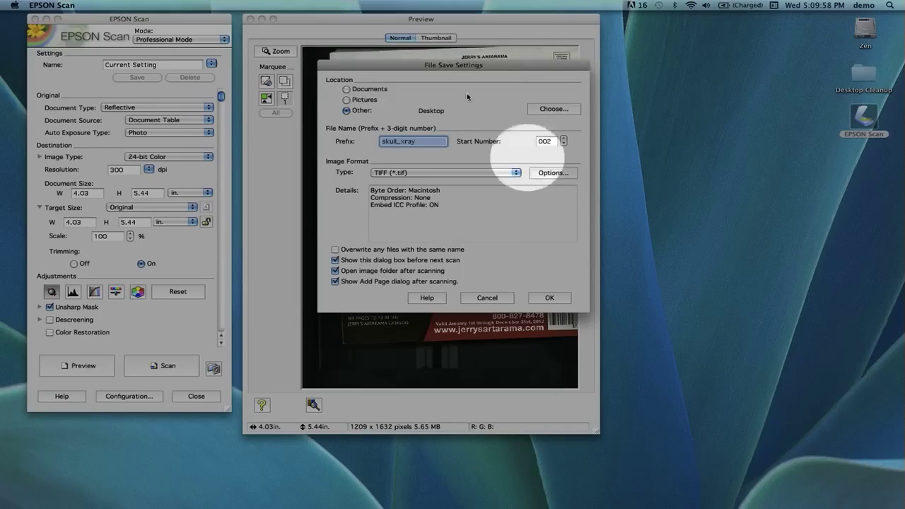
{"action": "left_click", "coordinate": [346, 101]}
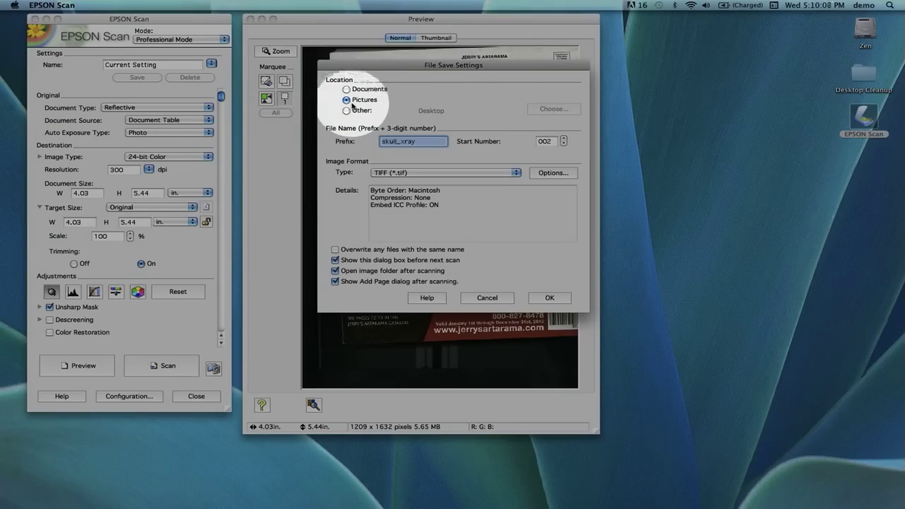
{"action": "left_click", "coordinate": [346, 90]}
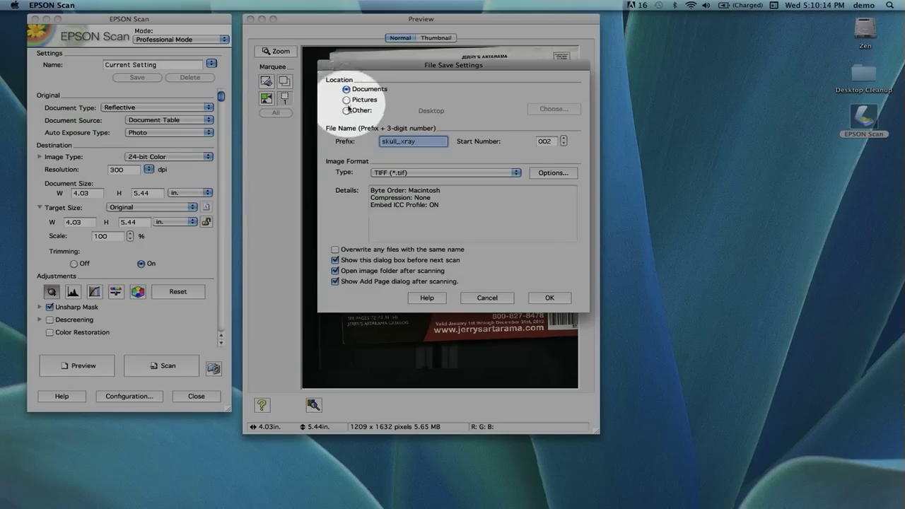
{"action": "left_click", "coordinate": [346, 111]}
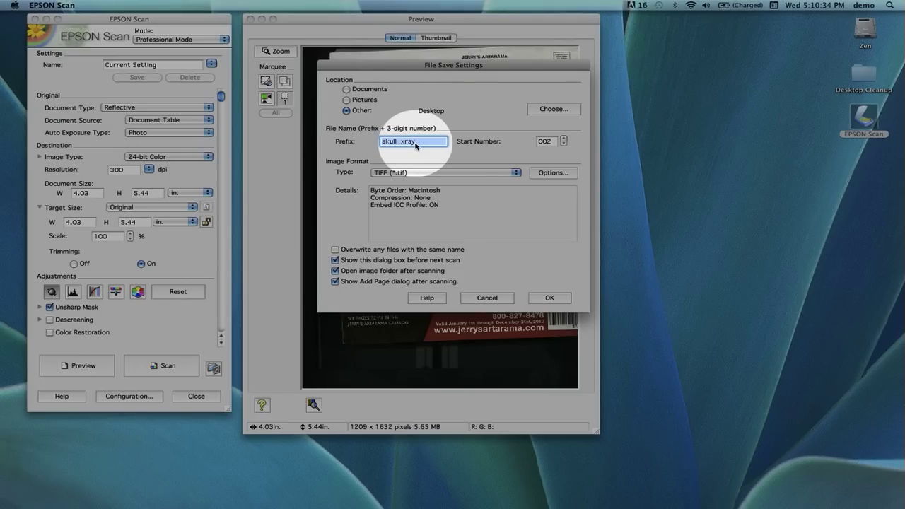
Set the scan's file name prefix to catalogBottles and its start number to 001
{"action": "type", "text": "catalogBottles"}
{"action": "left_click", "coordinate": [564, 144]}
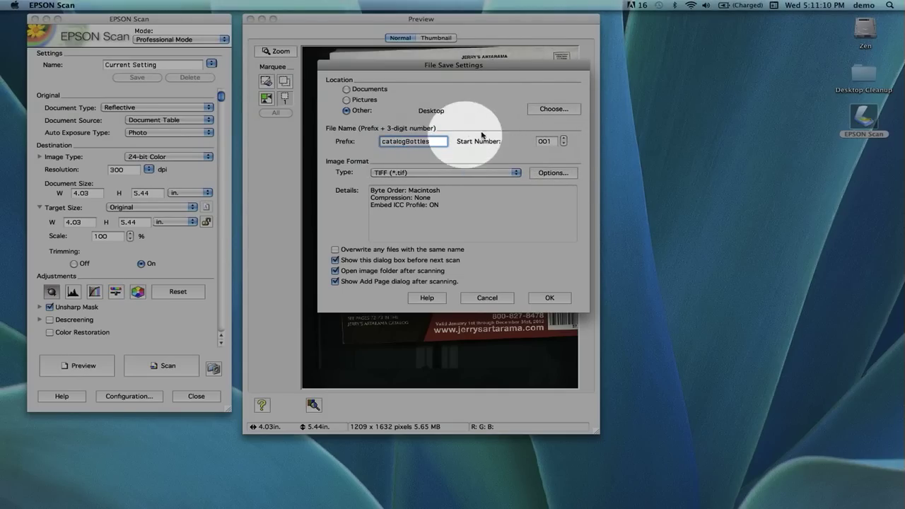
Review the available image formats for the saved scan and choose TIFF (*.tif)
{"action": "left_click", "coordinate": [422, 174]}
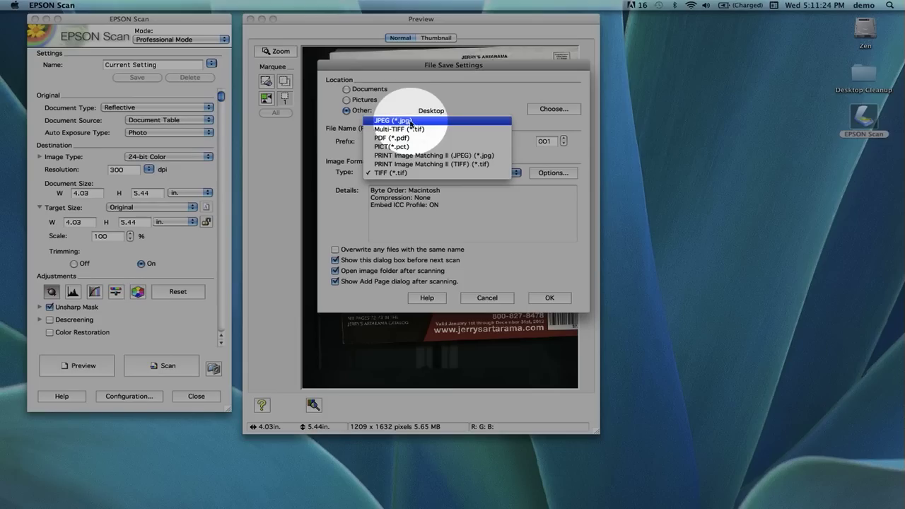
{"action": "key", "text": "F2"}
{"action": "key", "text": "F2"}
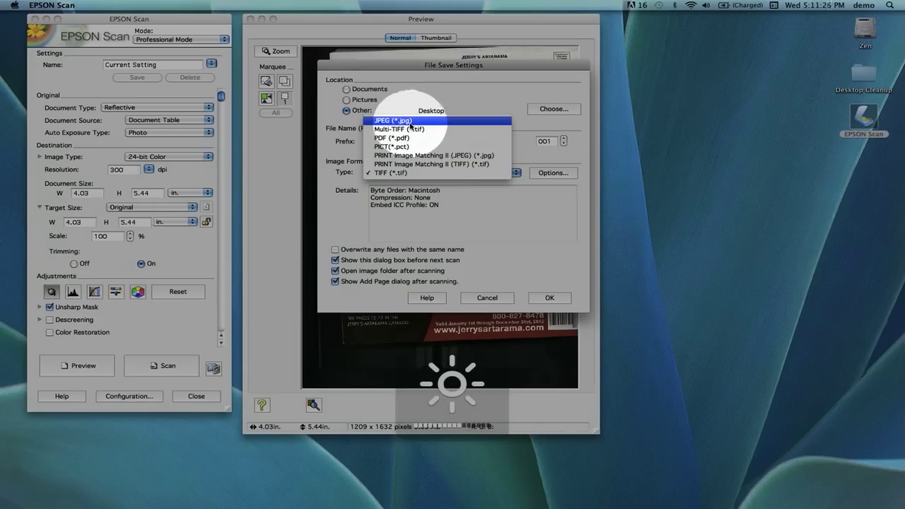
{"action": "key", "text": "F2"}
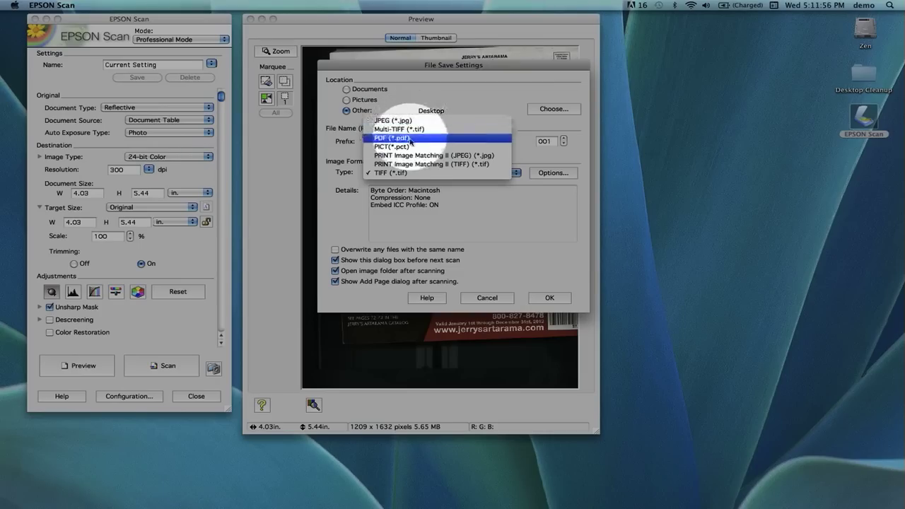
{"action": "left_click", "coordinate": [413, 173]}
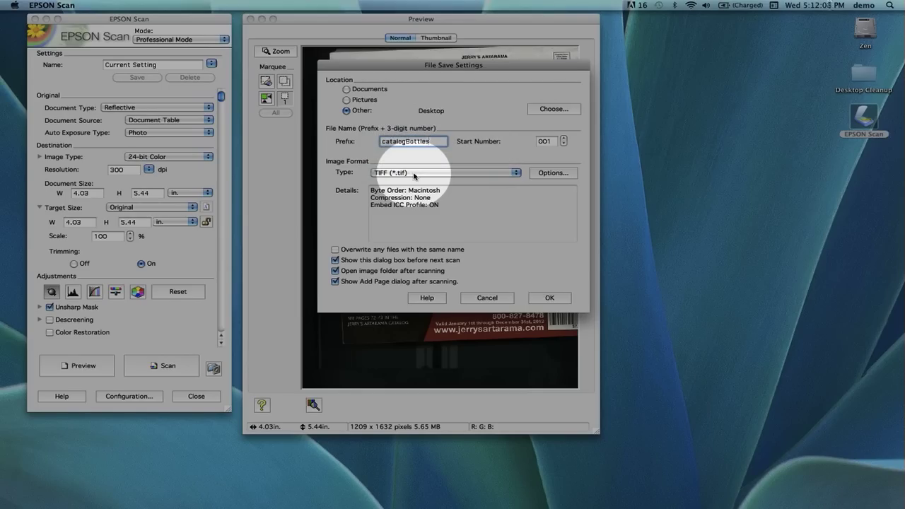
{"action": "left_click", "coordinate": [415, 174]}
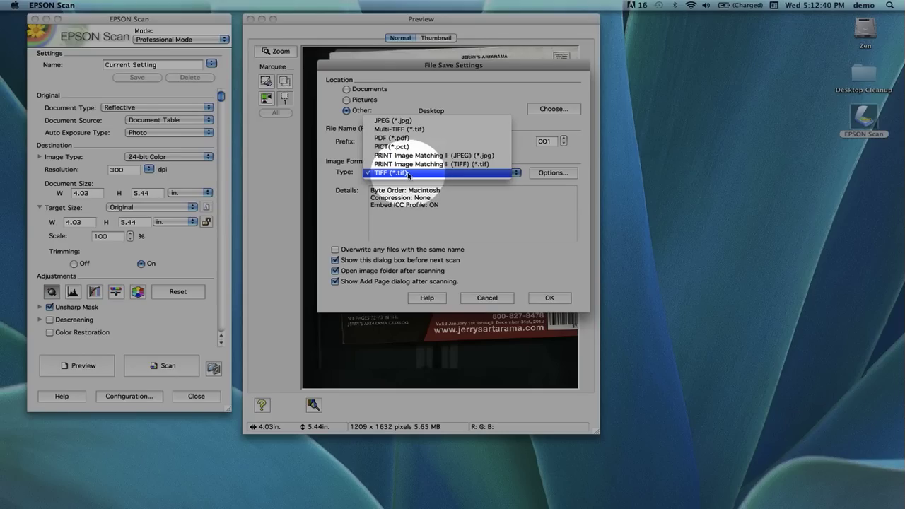
{"action": "left_click", "coordinate": [408, 174]}
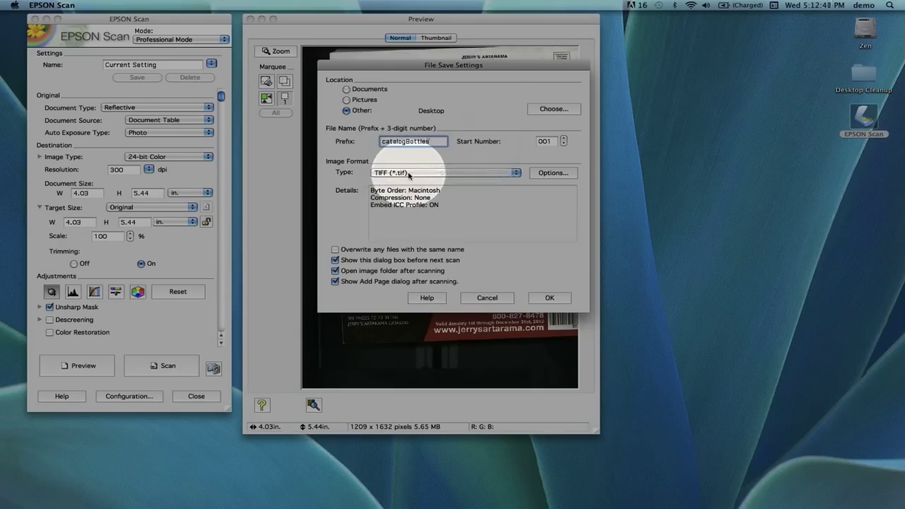